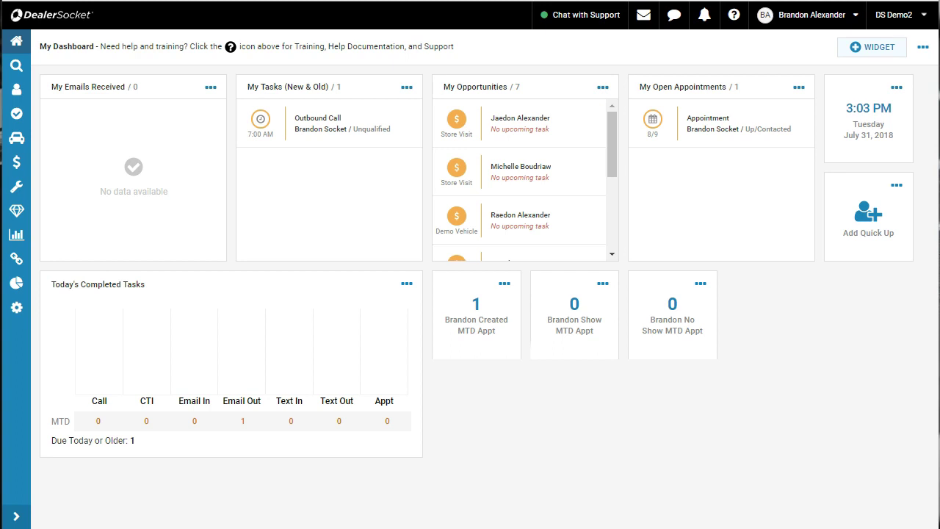
# Open the top opportunity, check its Connections, then show the customer's full details on the Customer tab
pyautogui.click(533, 133)
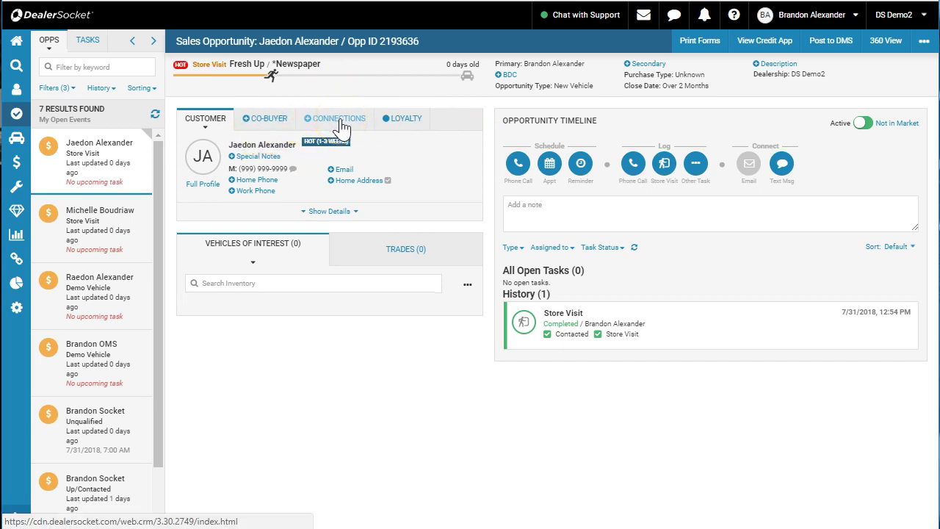
pyautogui.click(340, 123)
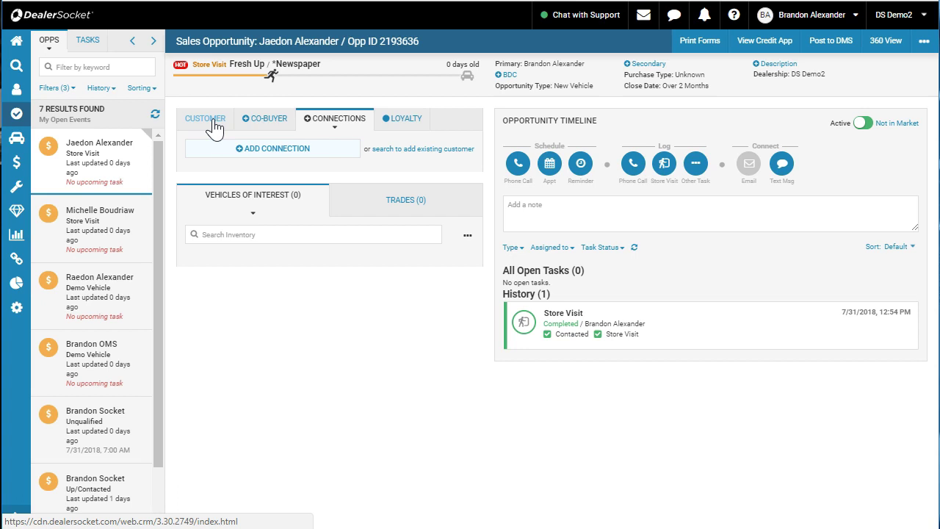
pyautogui.click(213, 125)
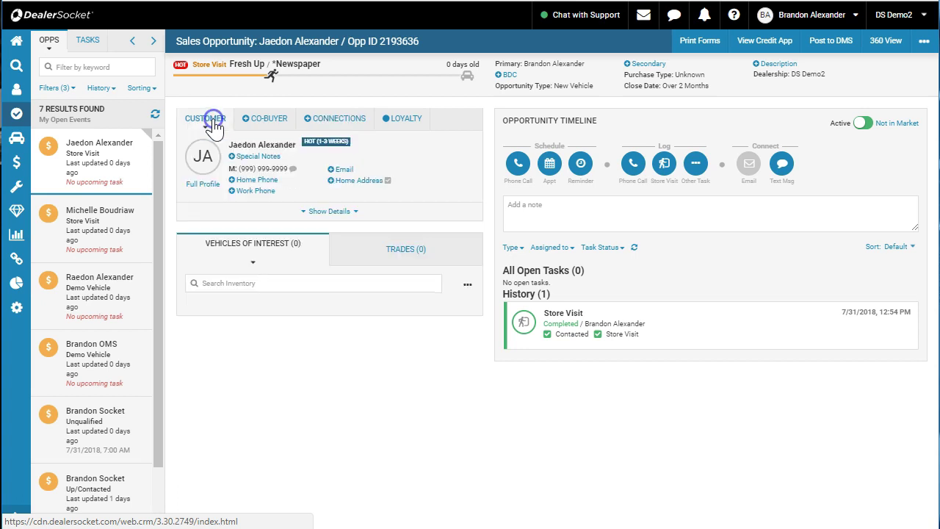
pyautogui.click(331, 211)
pyautogui.moveTo(279, 270)
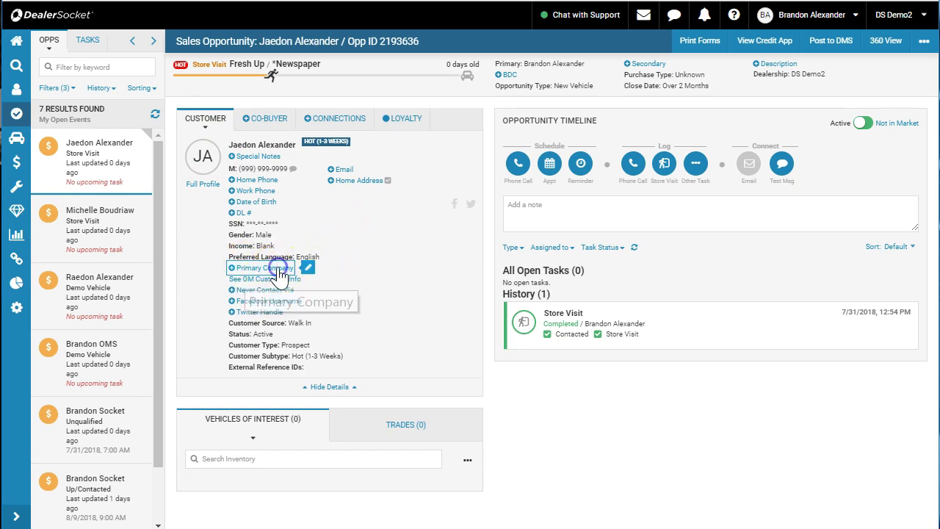
# Search the primary company field for 'Jaedon Event Services' and, finding no match, start a new Company
pyautogui.click(278, 272)
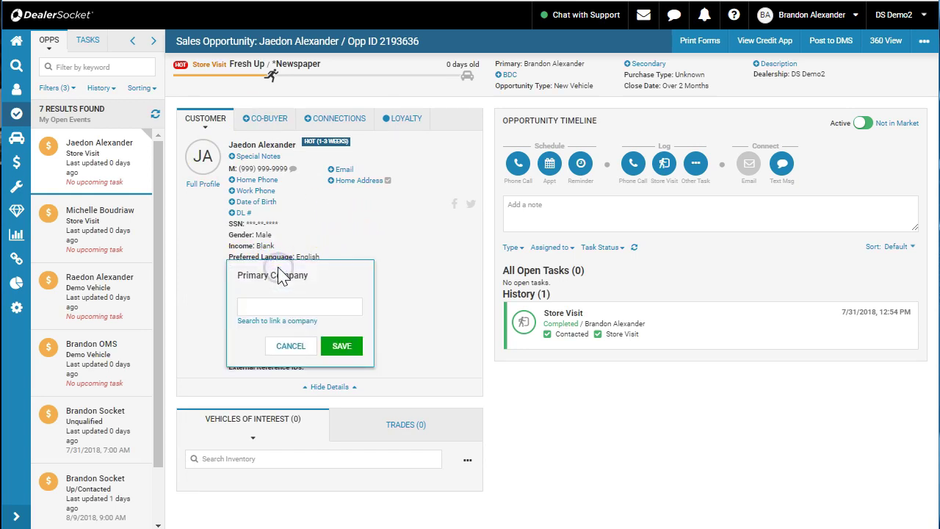
pyautogui.click(266, 322)
pyautogui.click(258, 69)
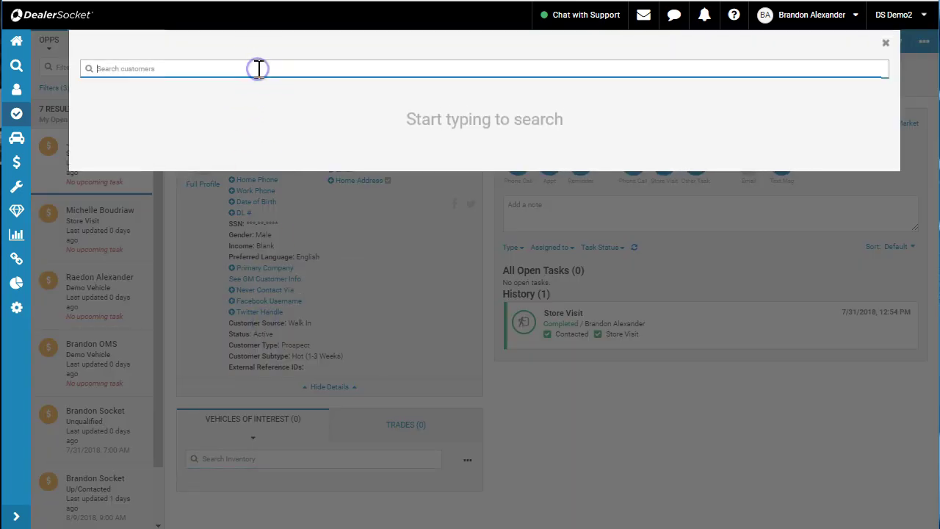
pyautogui.write('Jaedon Event Services')
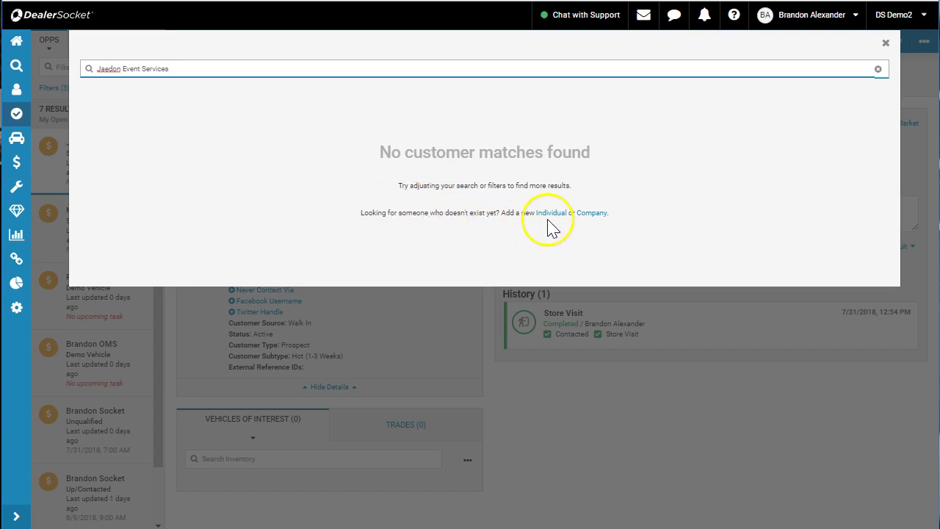
pyautogui.click(589, 215)
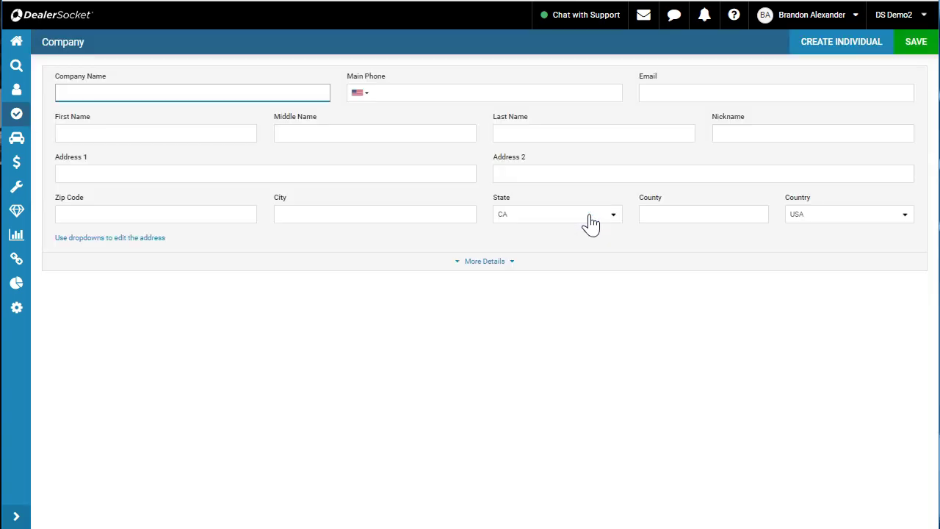
# Enter 'Jaedon Event Services' as the new company's name
pyautogui.click(536, 189)
pyautogui.click(282, 93)
pyautogui.write('Jaedno')
pyautogui.press('BackSpace')
pyautogui.press('BackSpace')
pyautogui.press('BackSpace')
pyautogui.write('on')
pyautogui.press('Tab')
pyautogui.hotkey('shift', 'Tab')
pyautogui.write('Jaedon Event')
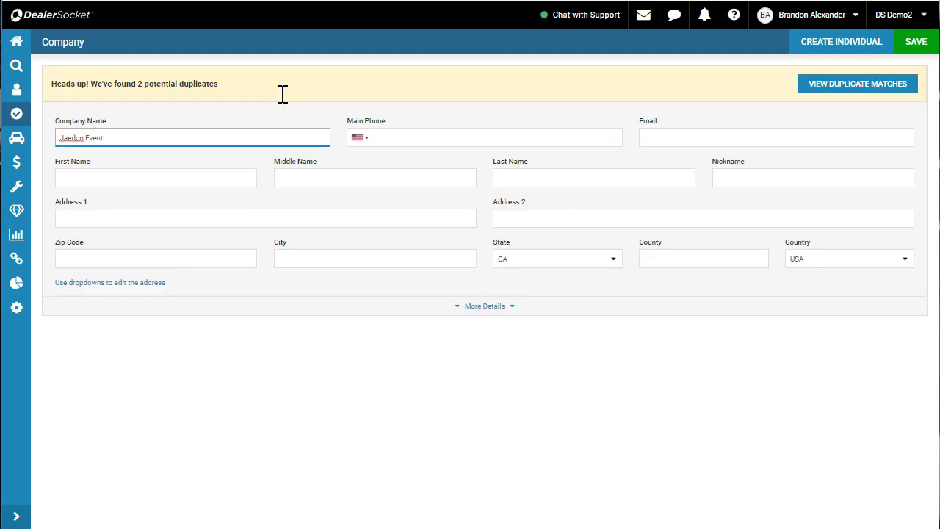
pyautogui.write(' Services')
# Fill in the company's main phone number and save the company
pyautogui.press('Tab')
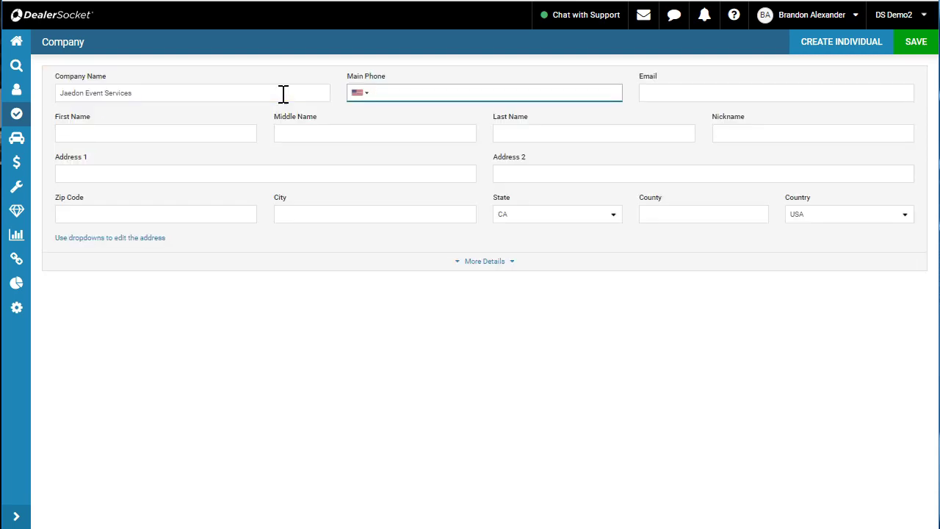
pyautogui.press('Tab')
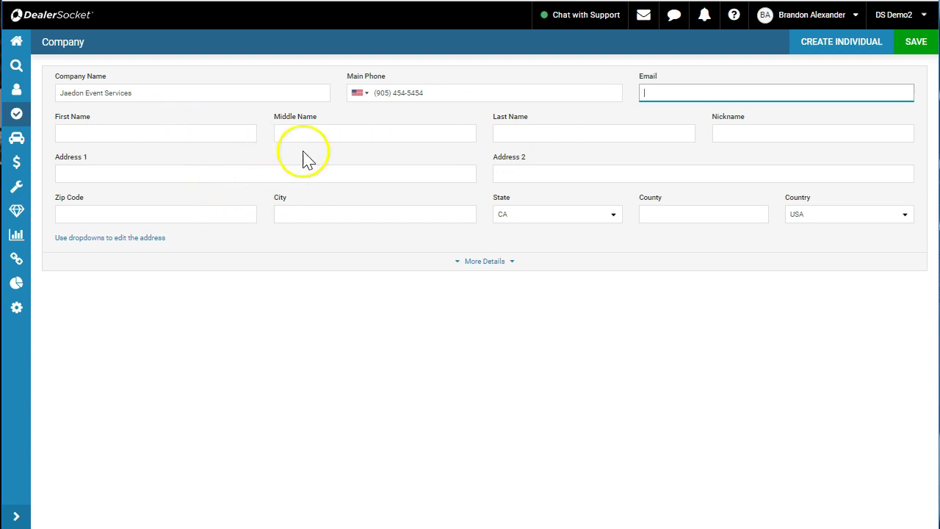
pyautogui.click(909, 46)
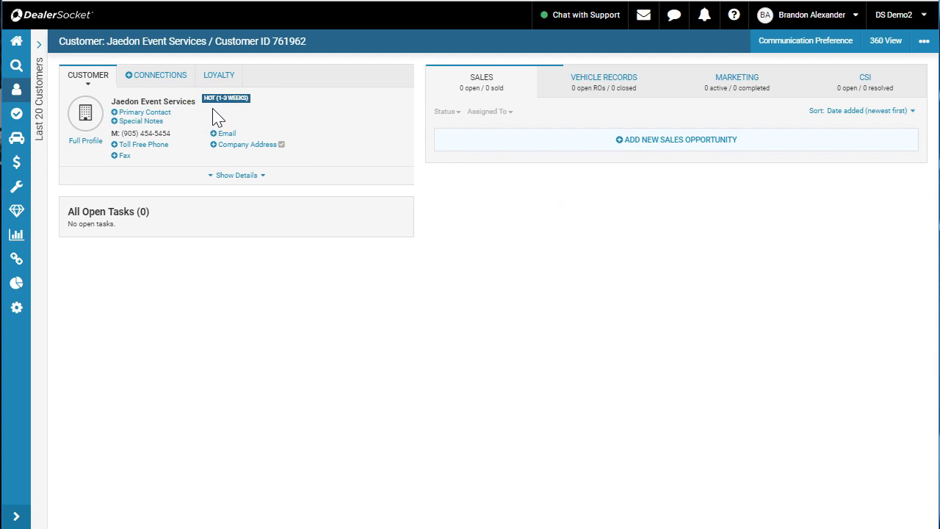
# Search for the opportunity's customer by name and add them as the company's primary contact
pyautogui.click(163, 118)
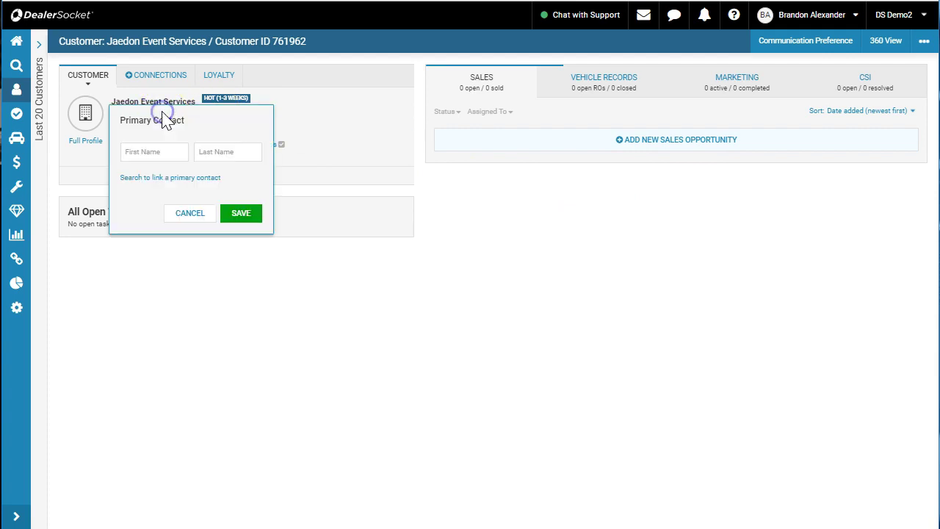
pyautogui.click(168, 179)
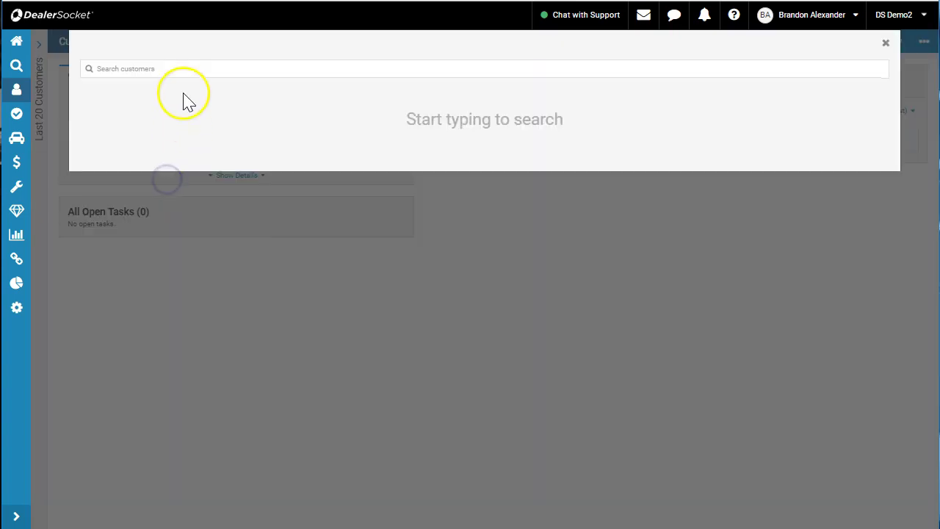
pyautogui.click(183, 69)
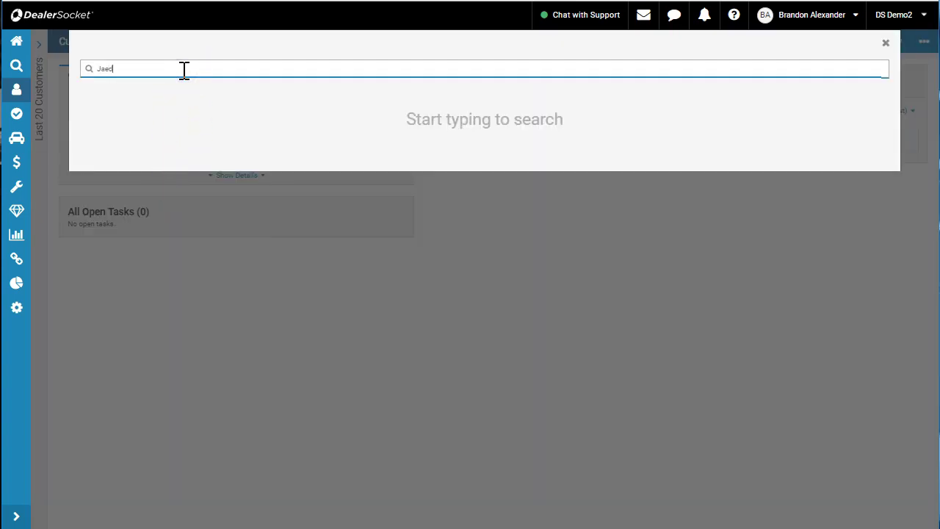
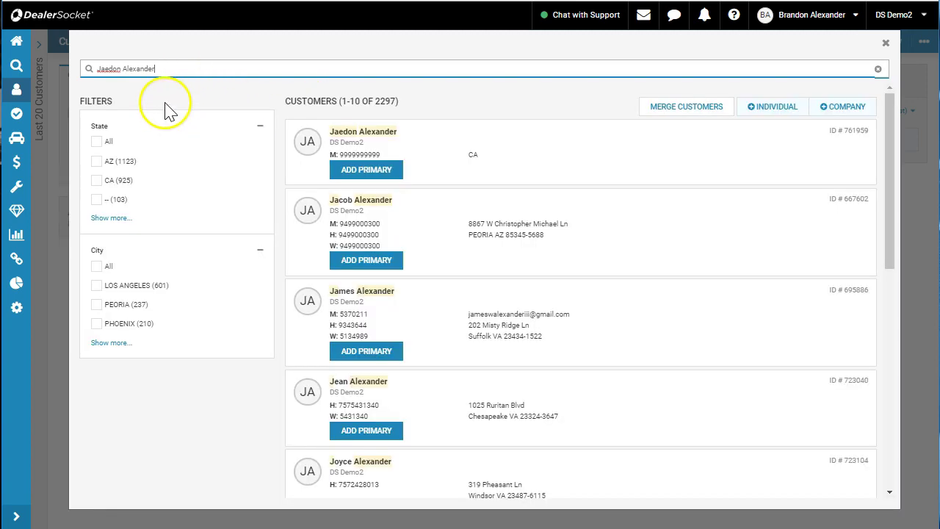
pyautogui.click(372, 171)
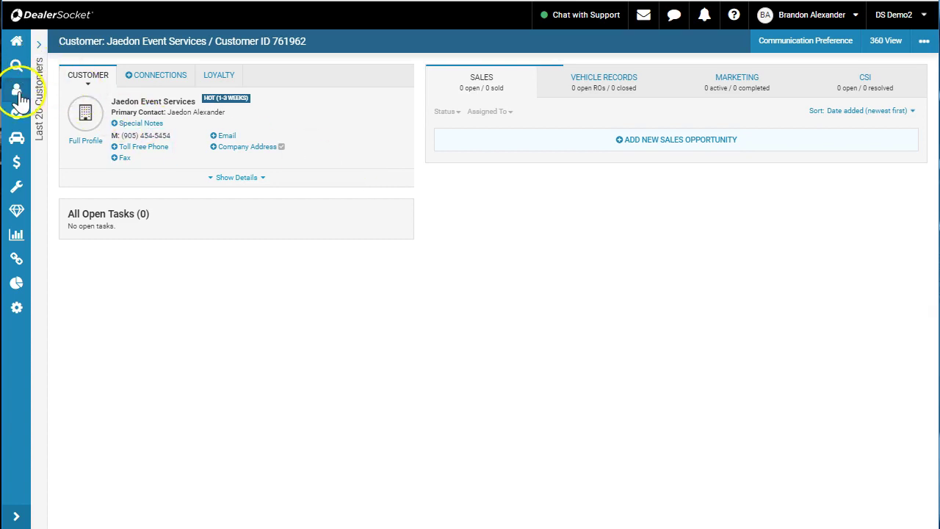
# Reopen the individual customer's record from recent customers and expand its full details
pyautogui.click(37, 45)
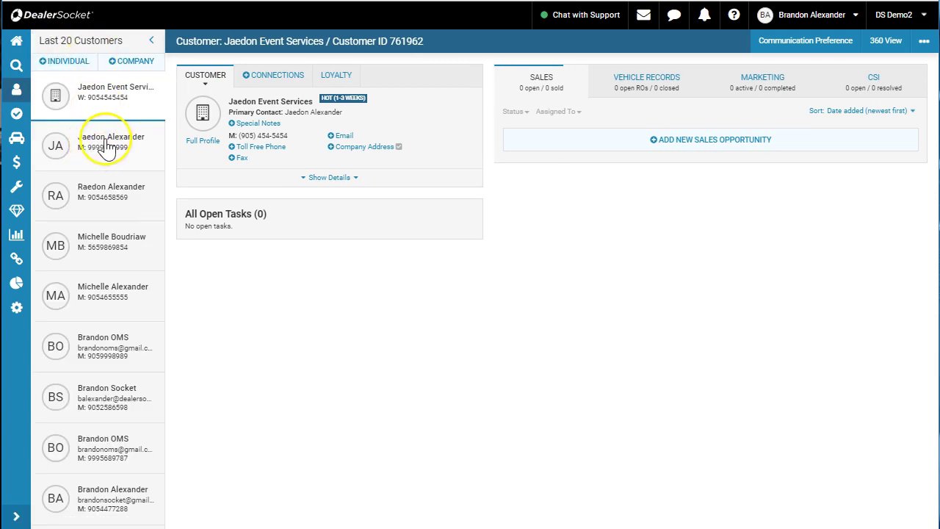
pyautogui.click(106, 147)
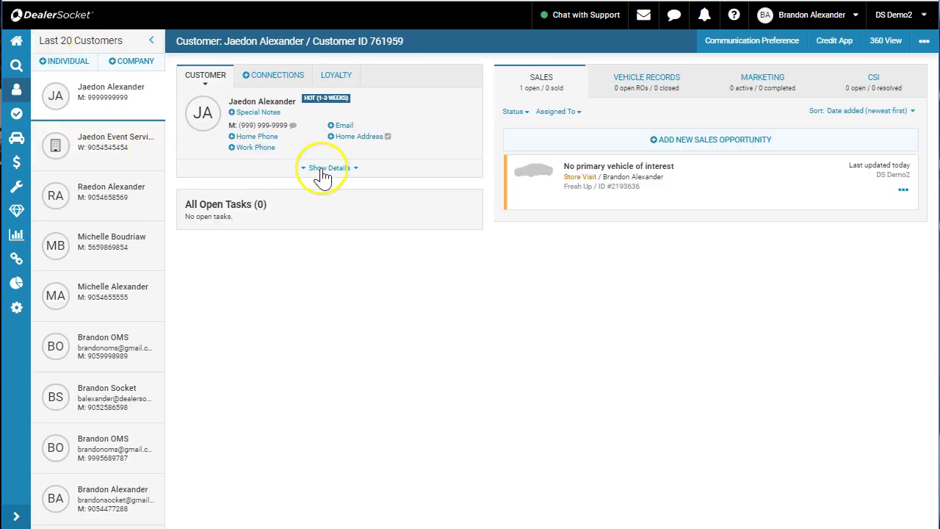
pyautogui.click(323, 176)
# Search 'Jaedon Event' and add Jaedon Event Services as the customer's primary company
pyautogui.click(275, 231)
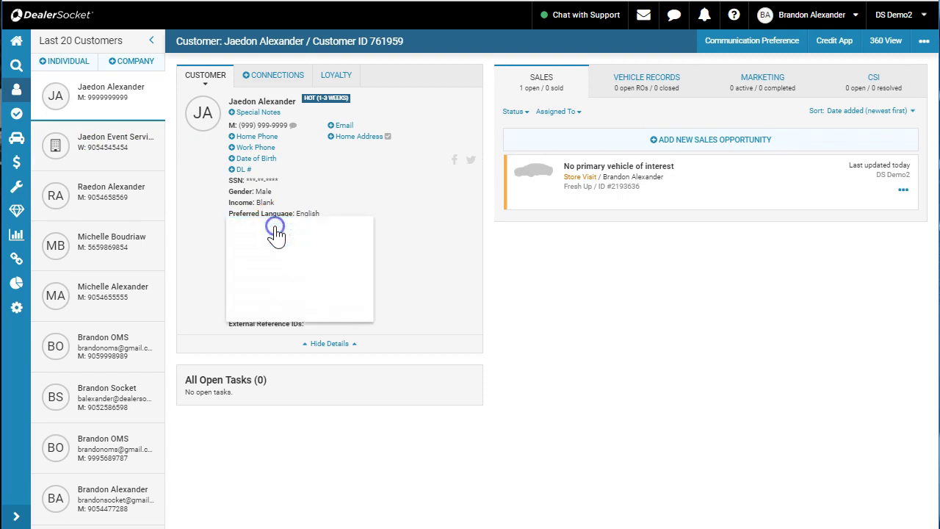
pyautogui.click(288, 262)
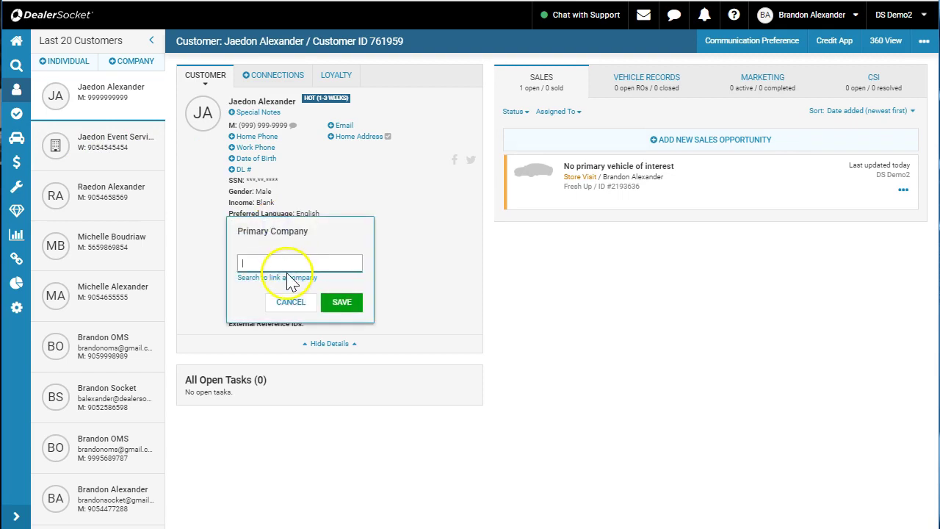
pyautogui.click(285, 276)
pyautogui.click(288, 76)
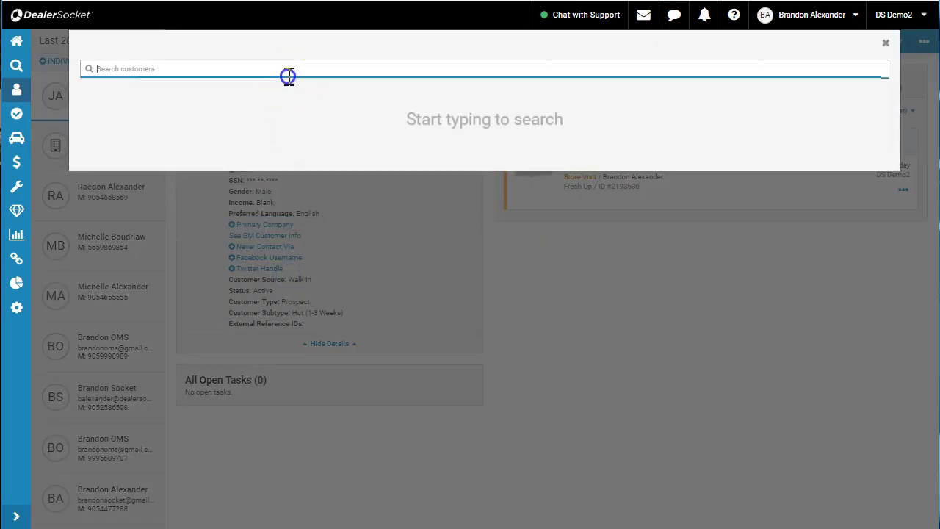
pyautogui.write('Jaedon Event')
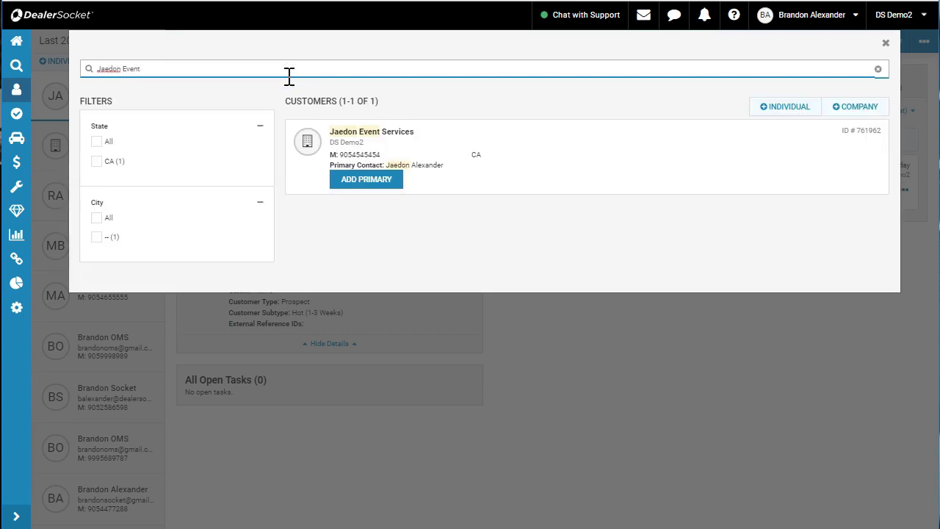
pyautogui.click(377, 183)
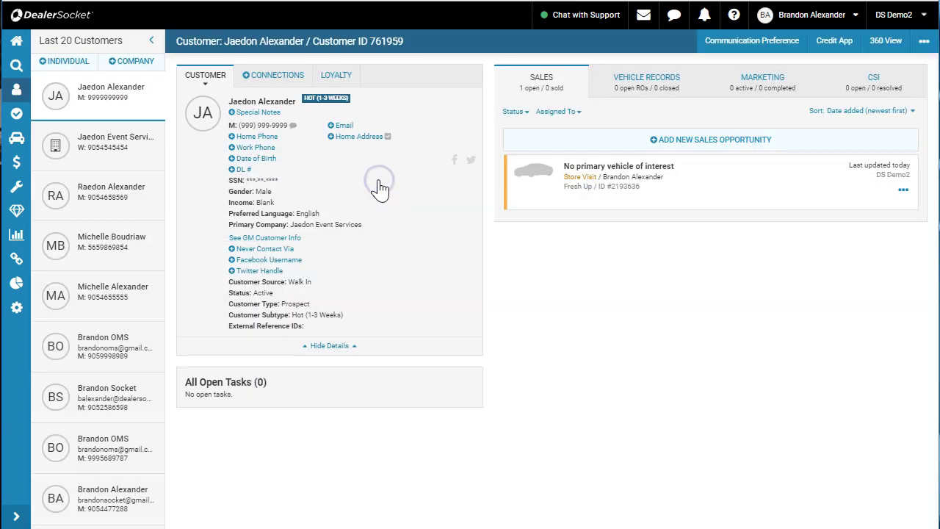
# From the dashboard, reopen the customer's sales opportunity and view its Connections showing Jaedon Event Services
pyautogui.click(17, 42)
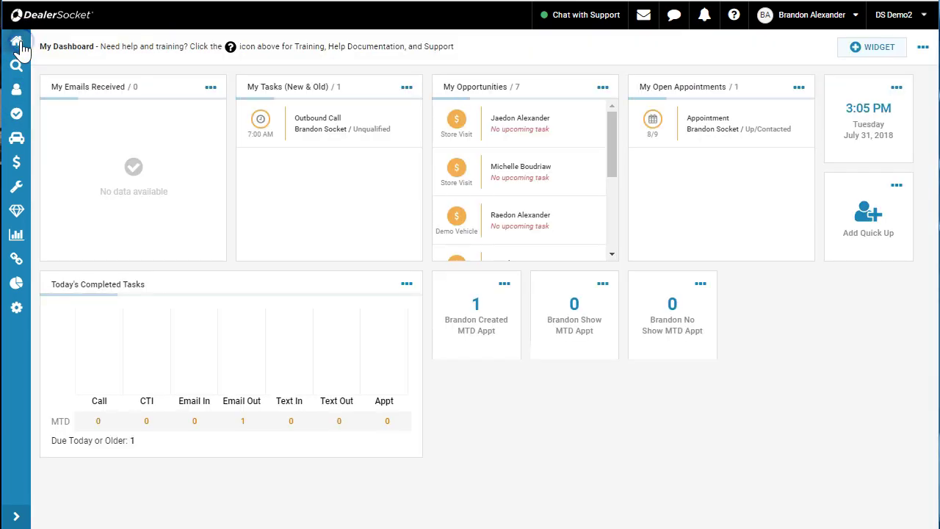
pyautogui.click(517, 126)
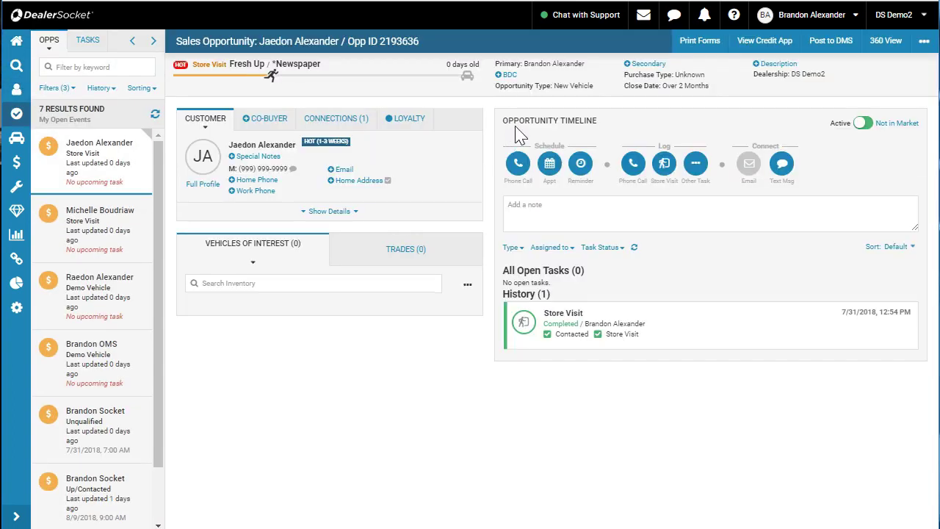
pyautogui.click(324, 129)
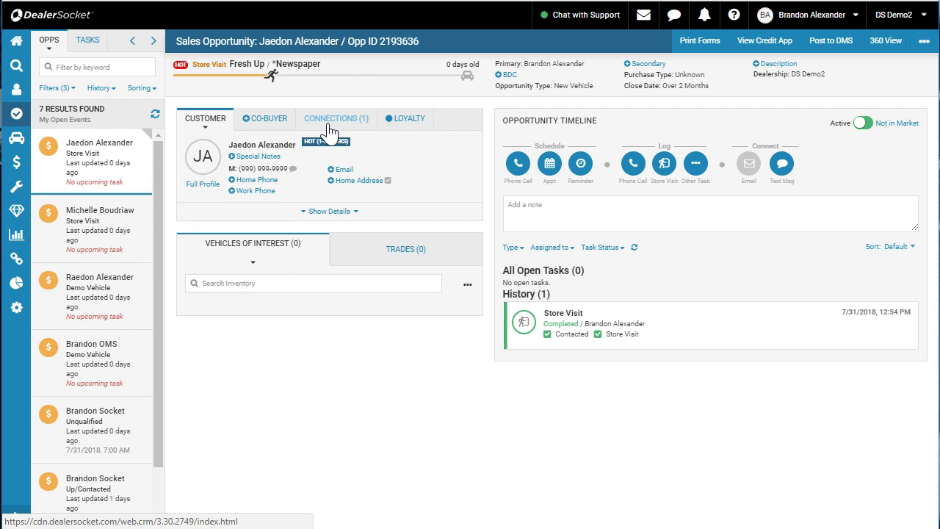
pyautogui.click(329, 130)
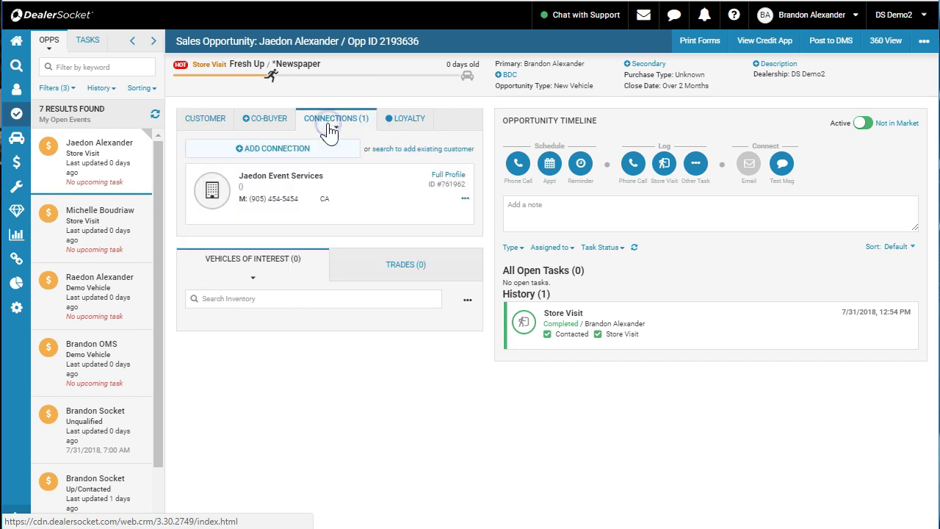
pyautogui.click(212, 189)
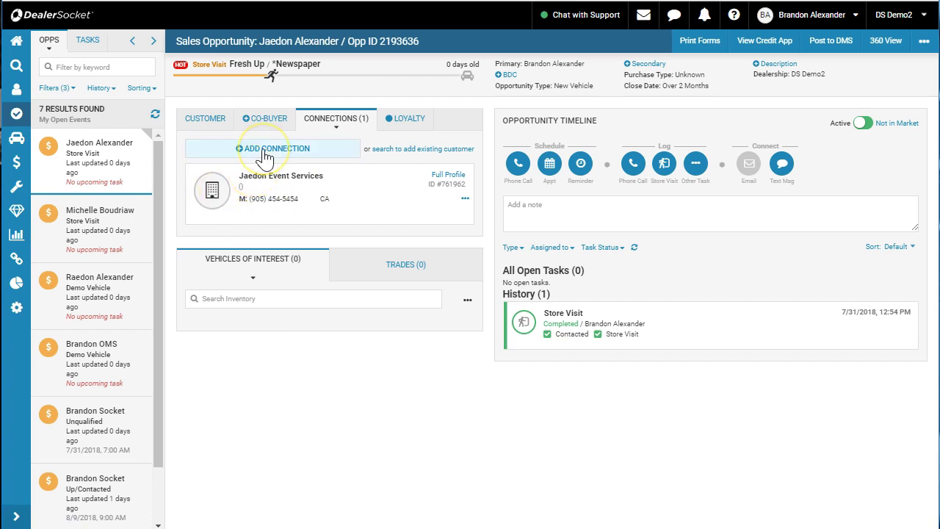
pyautogui.click(265, 157)
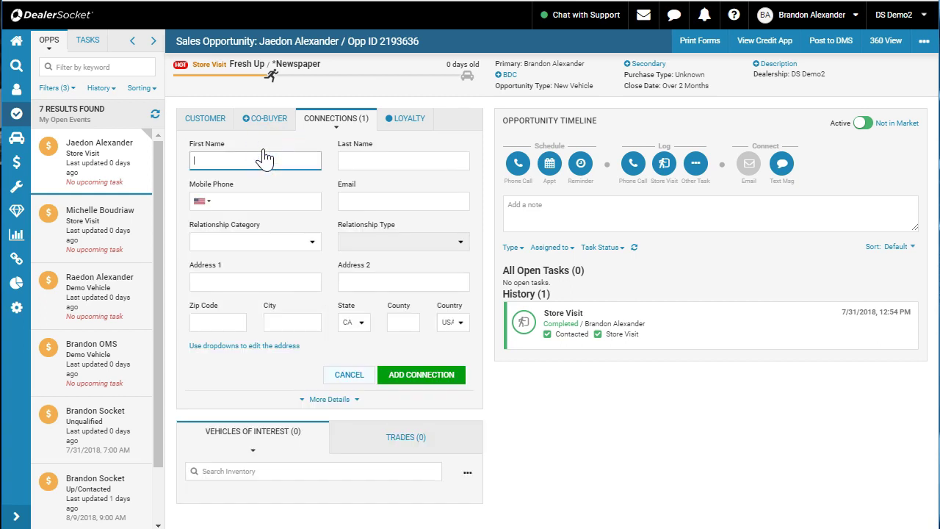
pyautogui.click(209, 118)
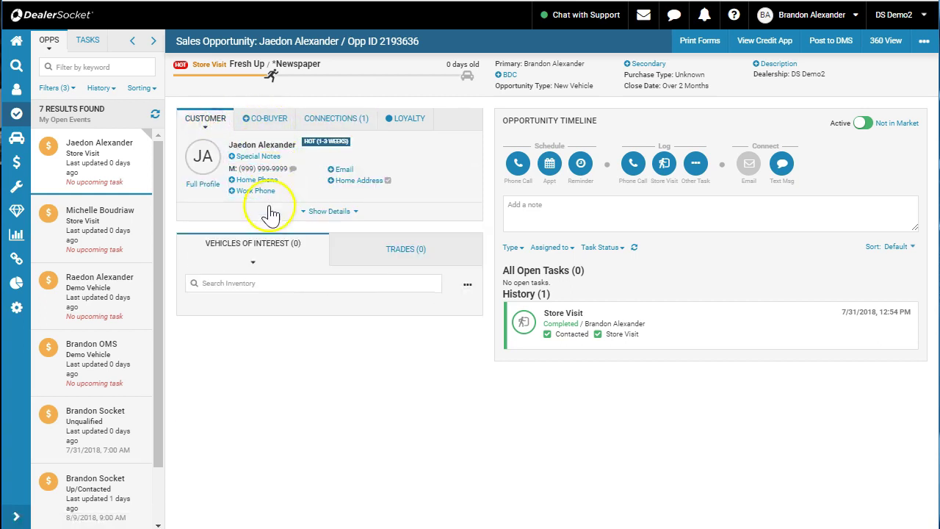
pyautogui.click(338, 120)
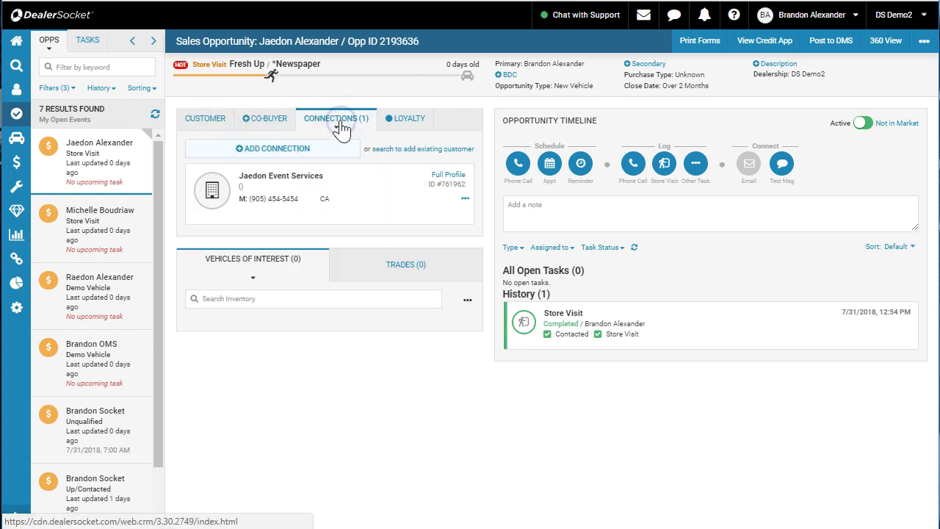
# Search existing customers for 'Jadon Event', close the search unchanged, and start a new connection instead
pyautogui.click(425, 154)
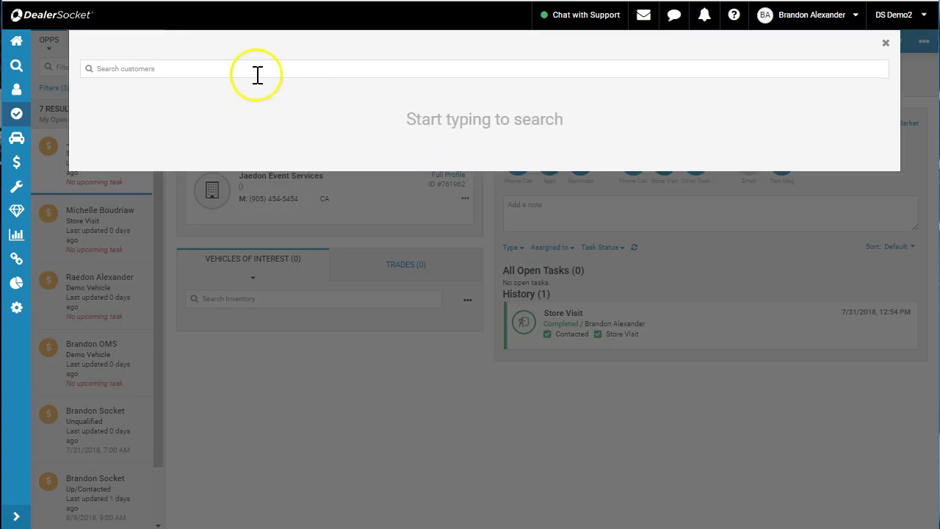
pyautogui.click(257, 69)
pyautogui.write('Jadon Event')
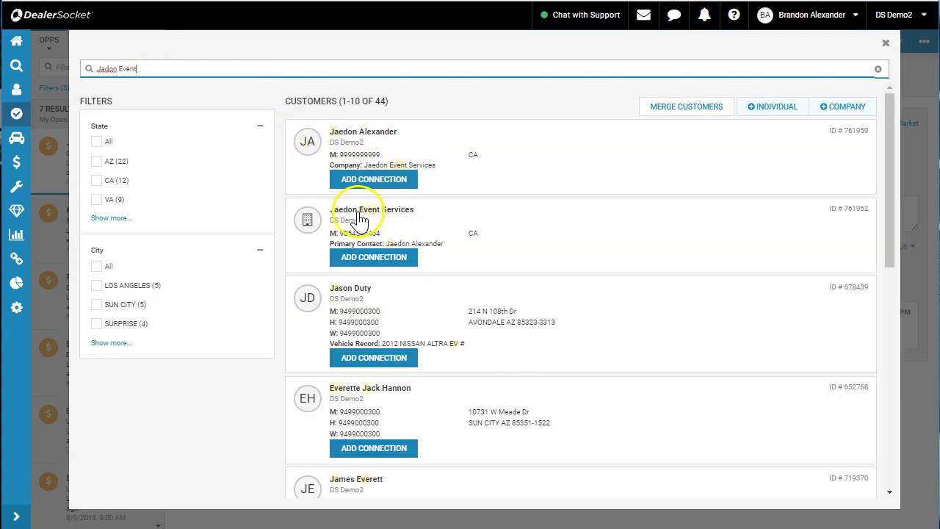
pyautogui.click(361, 258)
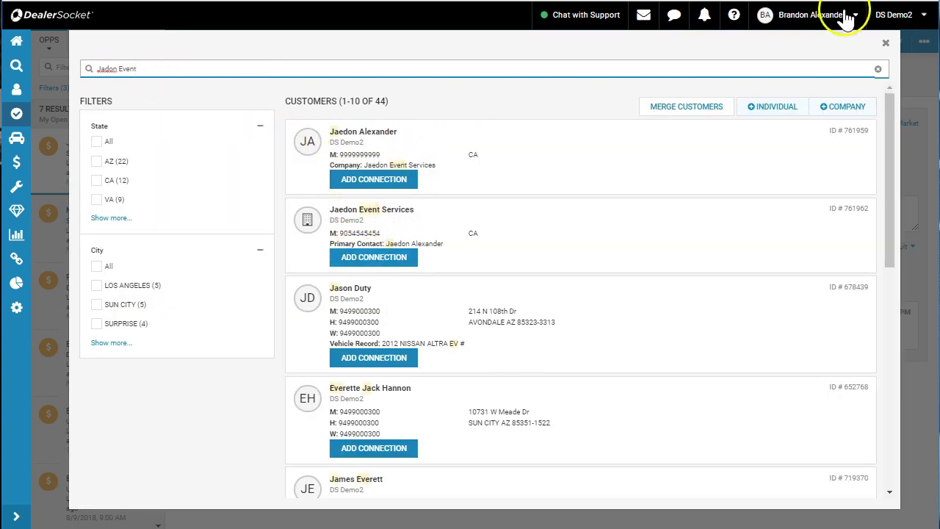
pyautogui.click(886, 43)
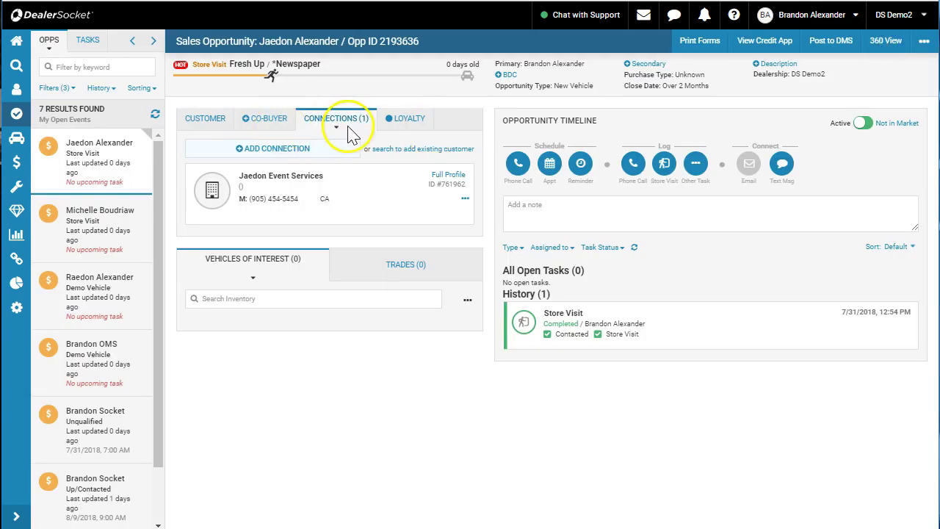
pyautogui.click(279, 148)
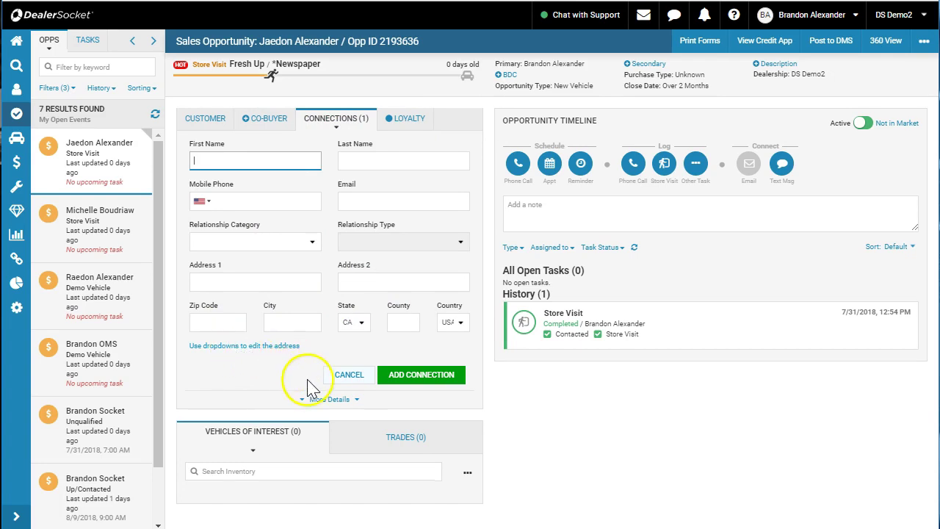
# Set the new connection's Primary Company to Jaedon Event Services under More Details and submit it
pyautogui.click(317, 402)
pyautogui.scroll(-3, 315, 409)
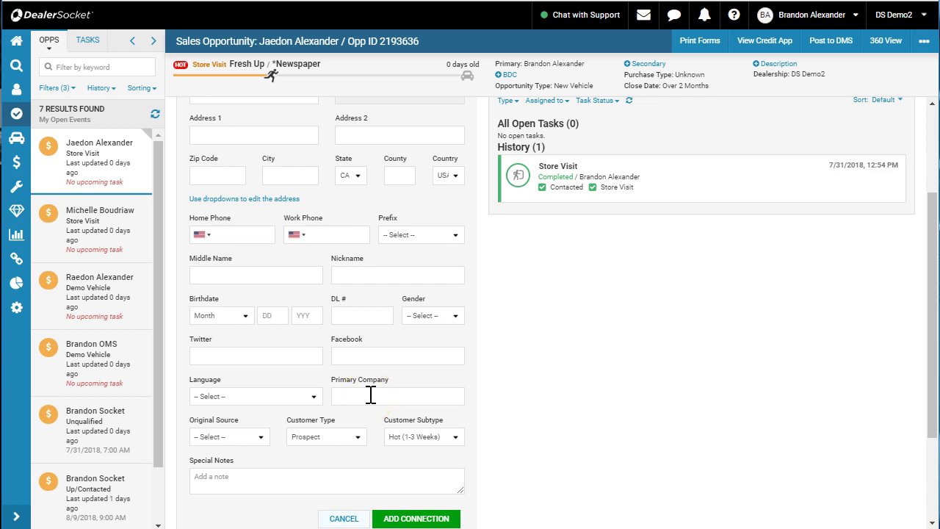
pyautogui.scroll(-2, 371, 395)
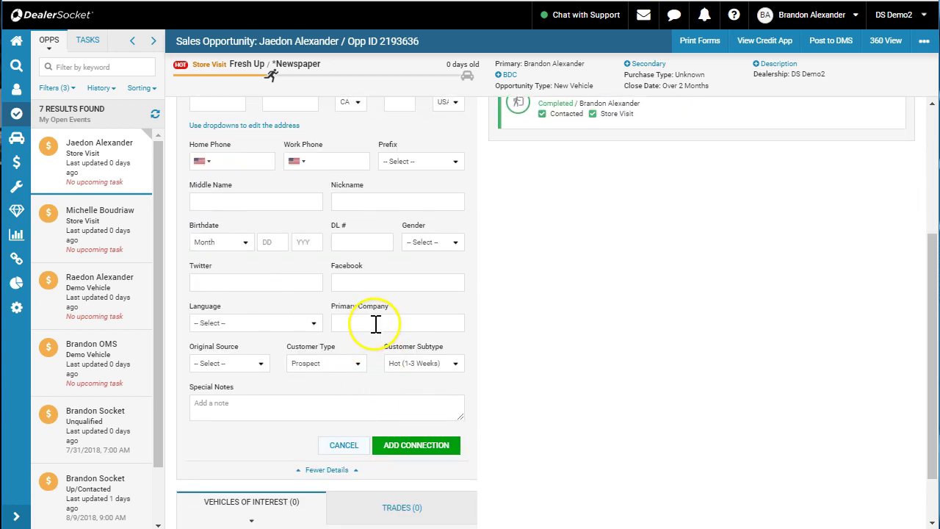
pyautogui.click(375, 323)
pyautogui.write('J')
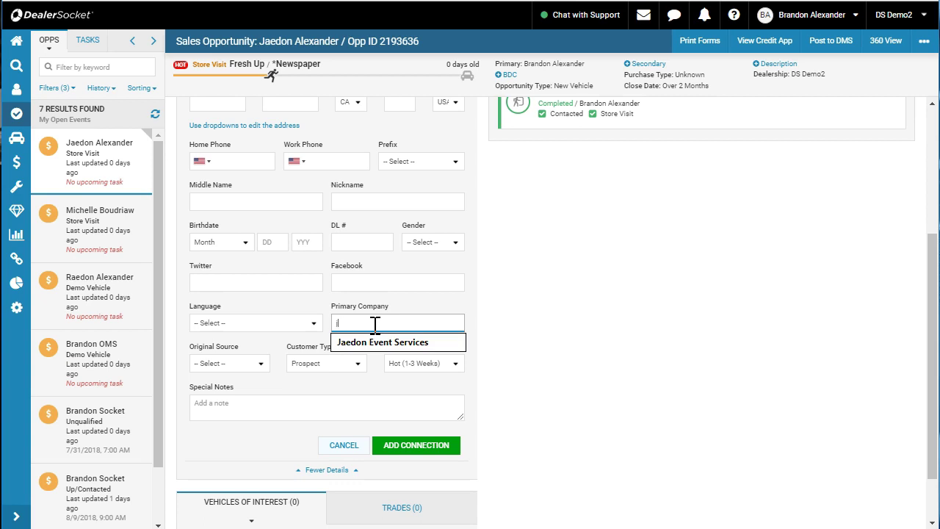
pyautogui.write('aedon Event Services')
pyautogui.click(389, 342)
pyautogui.click(400, 445)
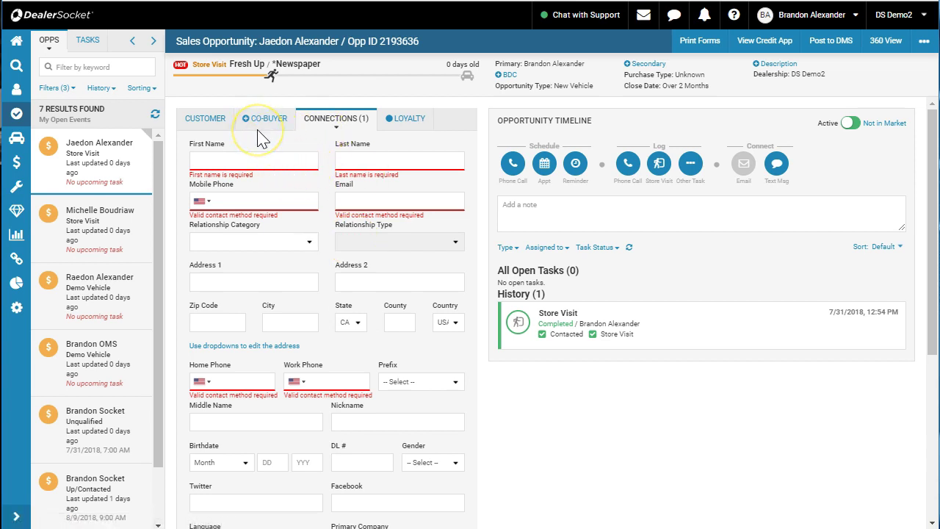
pyautogui.click(210, 126)
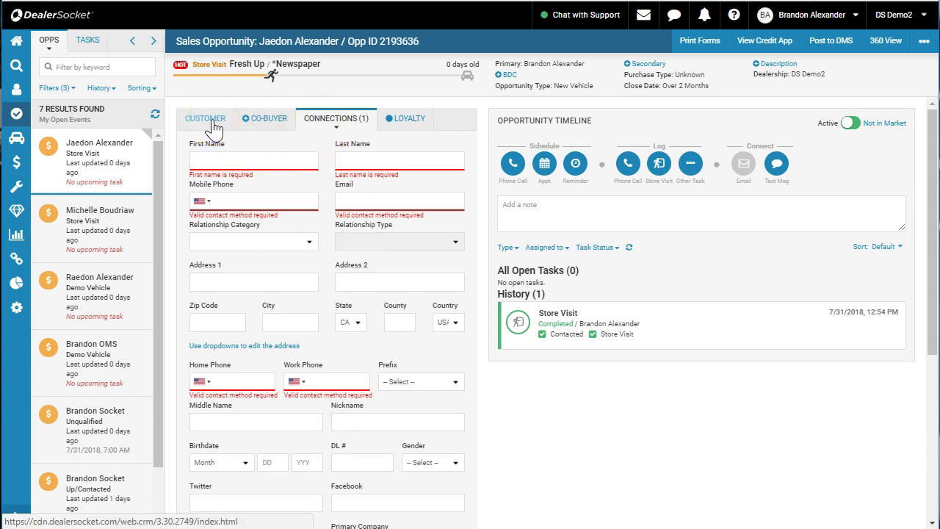